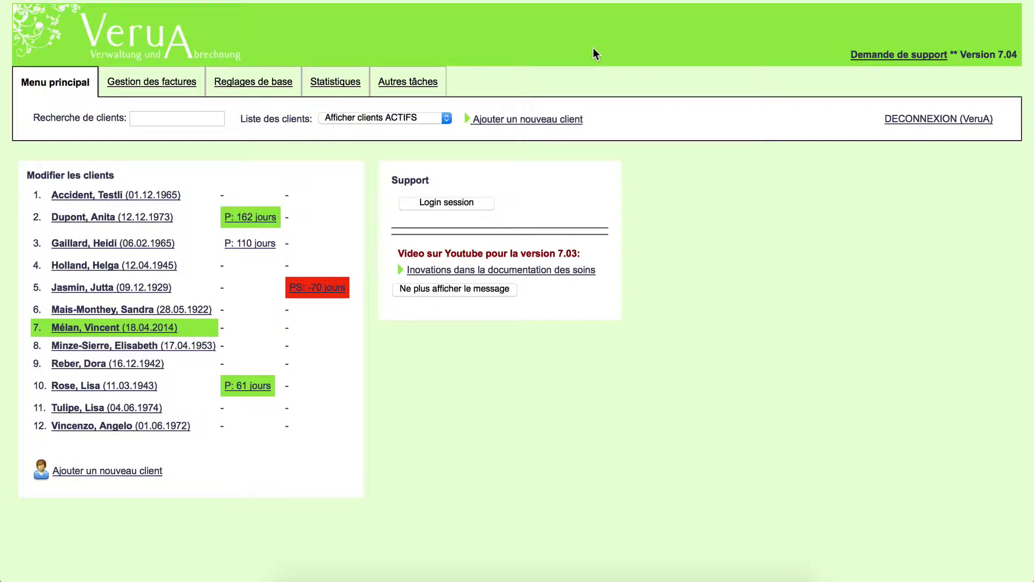
Open the services of the 12.11.2014 care documentation entry for the second client in the list
click(132, 221)
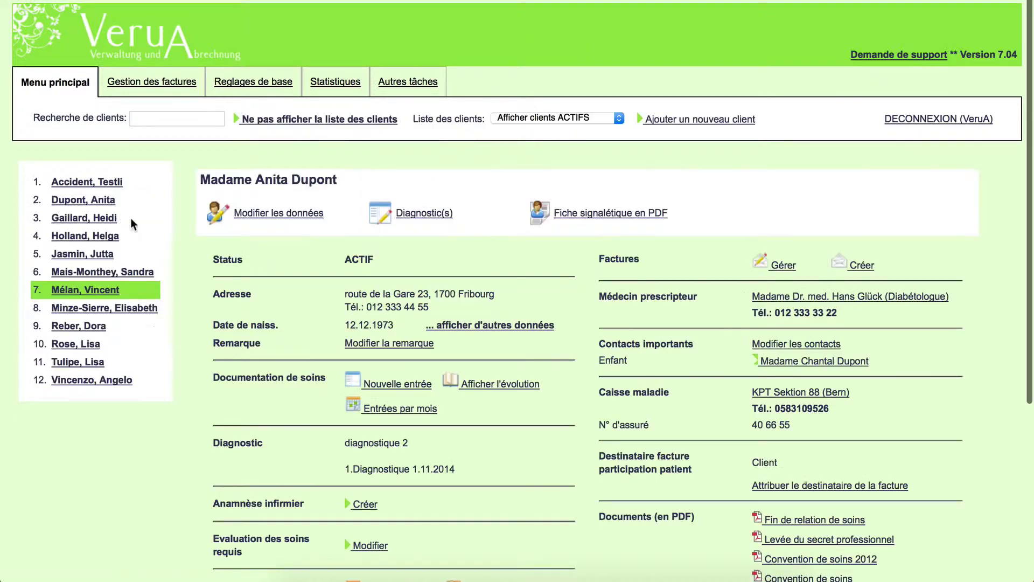
click(521, 387)
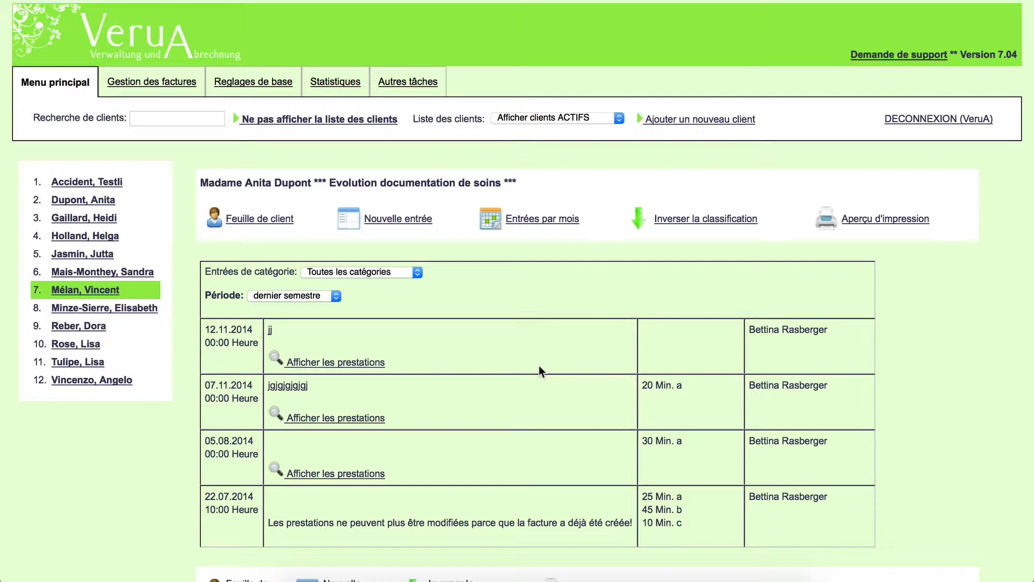
click(322, 365)
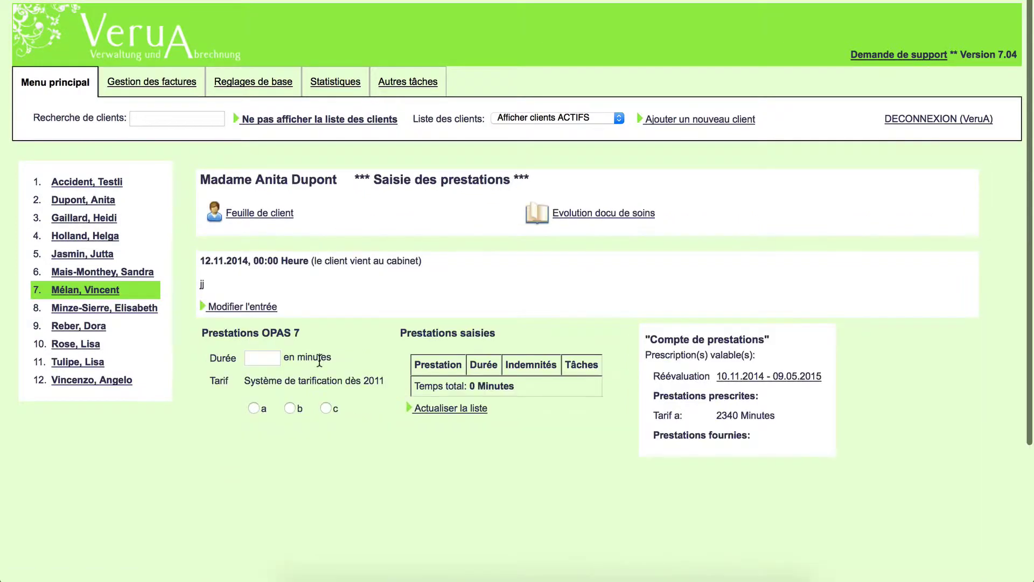
Record two services on the 12.11.2014 entry: 20 minutes at tariff a and 30 minutes at tariff b
click(268, 358)
text(20)
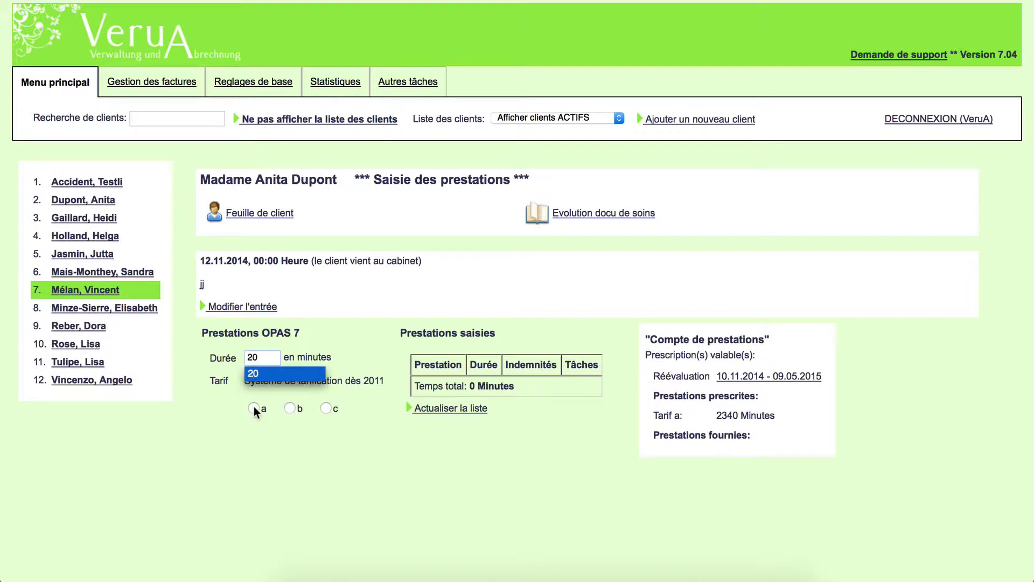
click(254, 408)
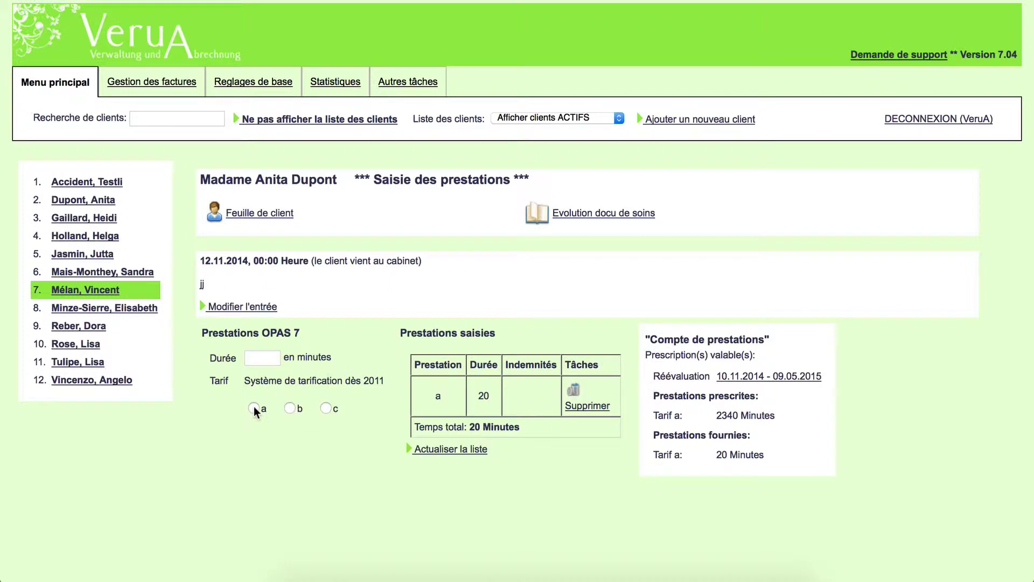
click(255, 364)
text(30)
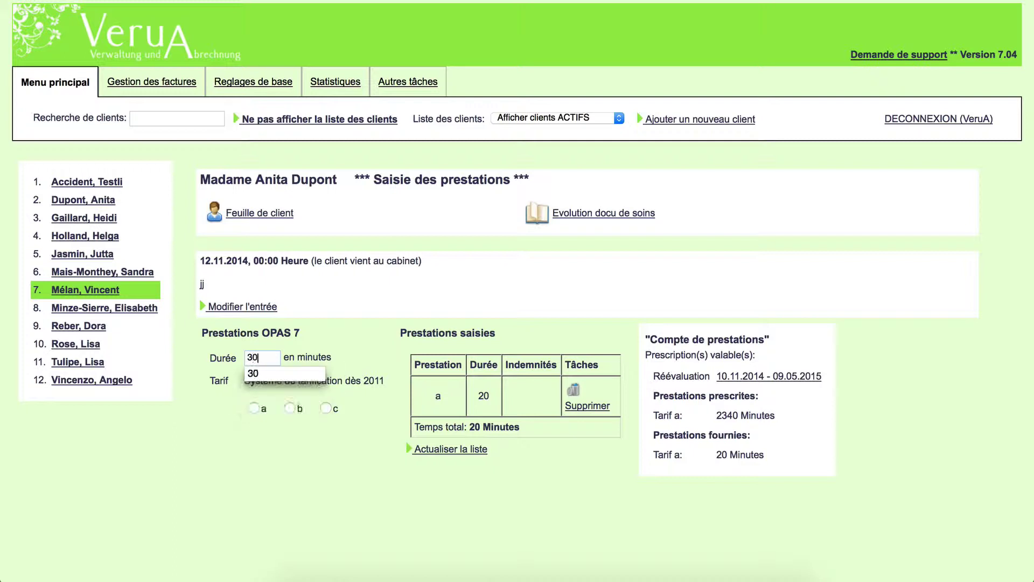
click(290, 407)
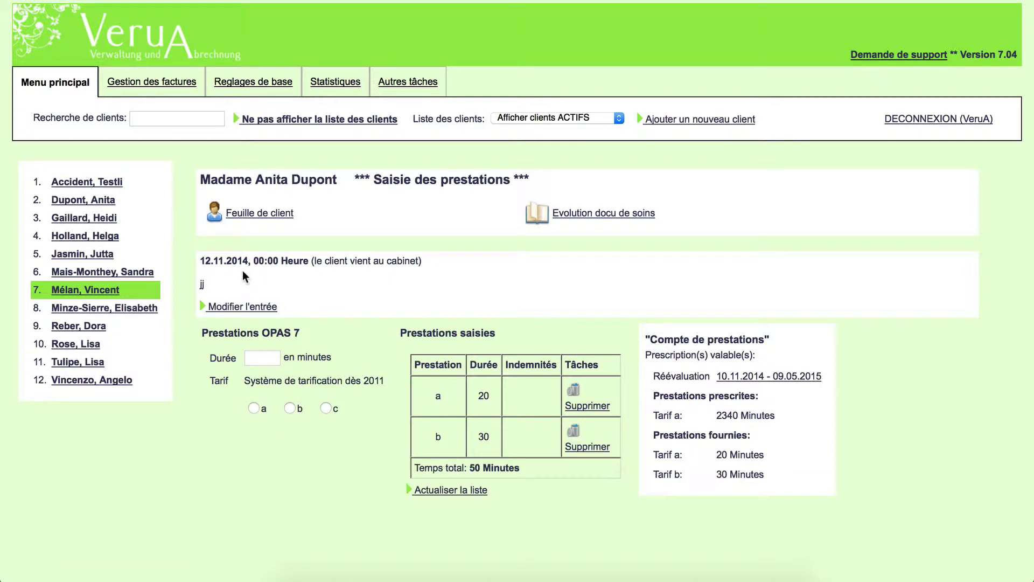
Modify the 12.11.2014 entry with arrival hour 08 and the remark "test", and save the report
click(243, 306)
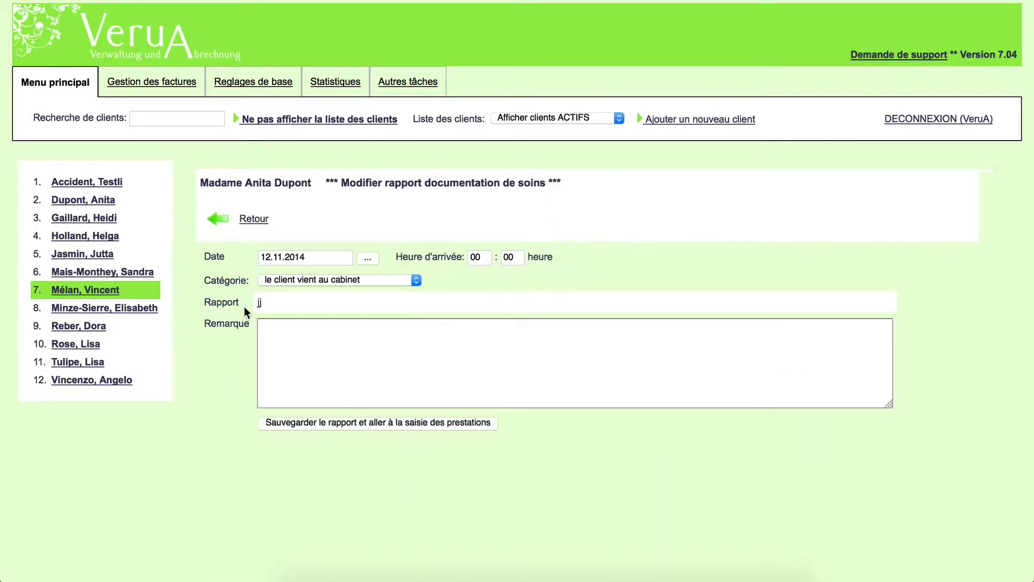
click(485, 257)
key(BackSpace)
key(BackSpace)
text(08)
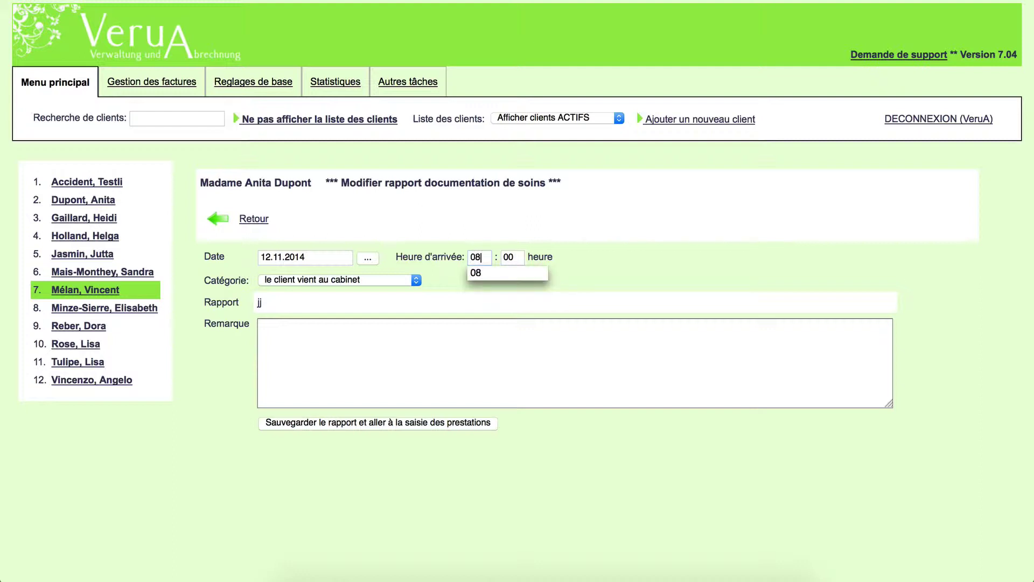
key(Down)
click(375, 347)
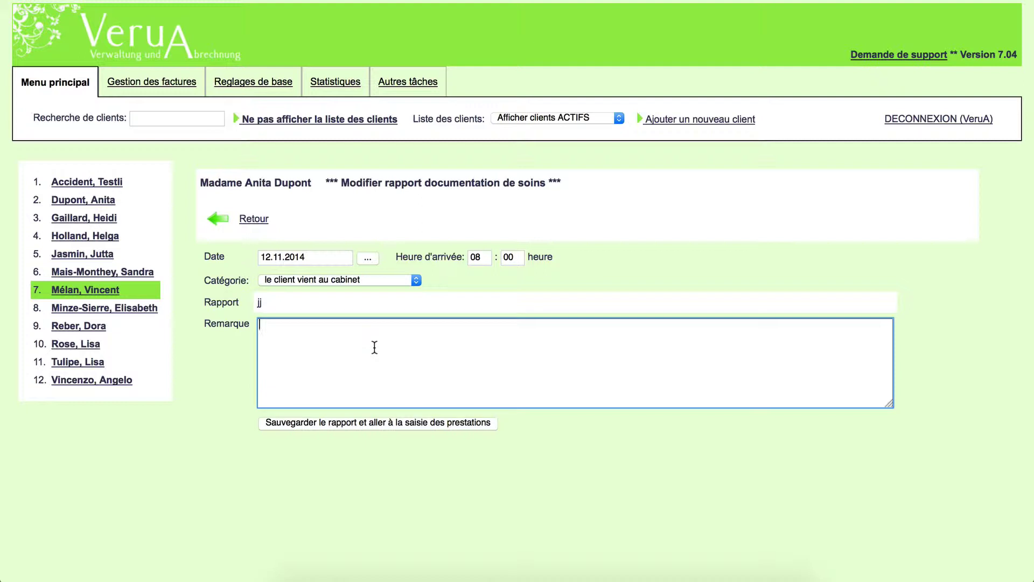
text(test)
click(367, 426)
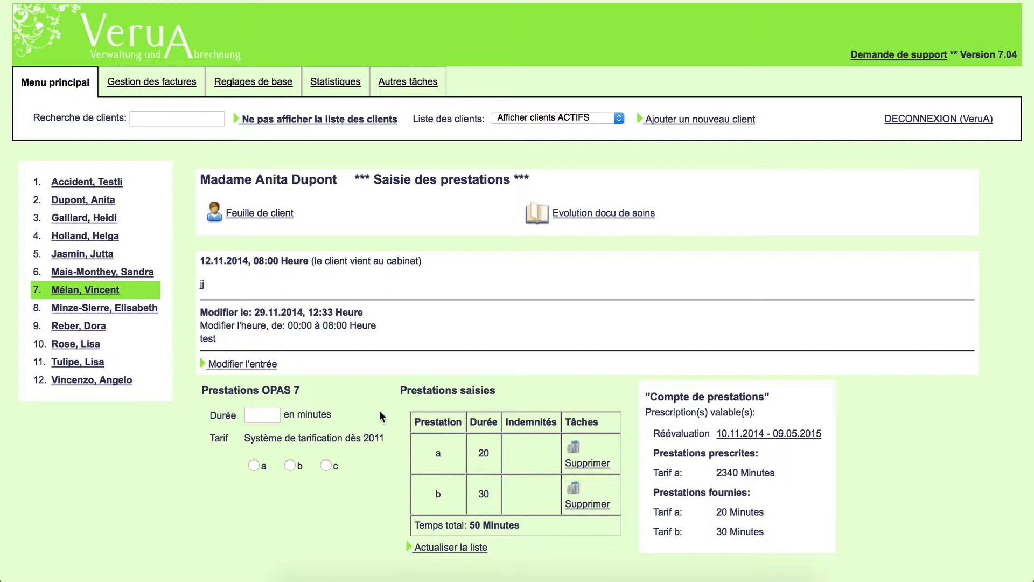
Save the remark "entrée incorrecte" on the 05.08.2014 care entry and delete its recorded tariff a service
click(603, 215)
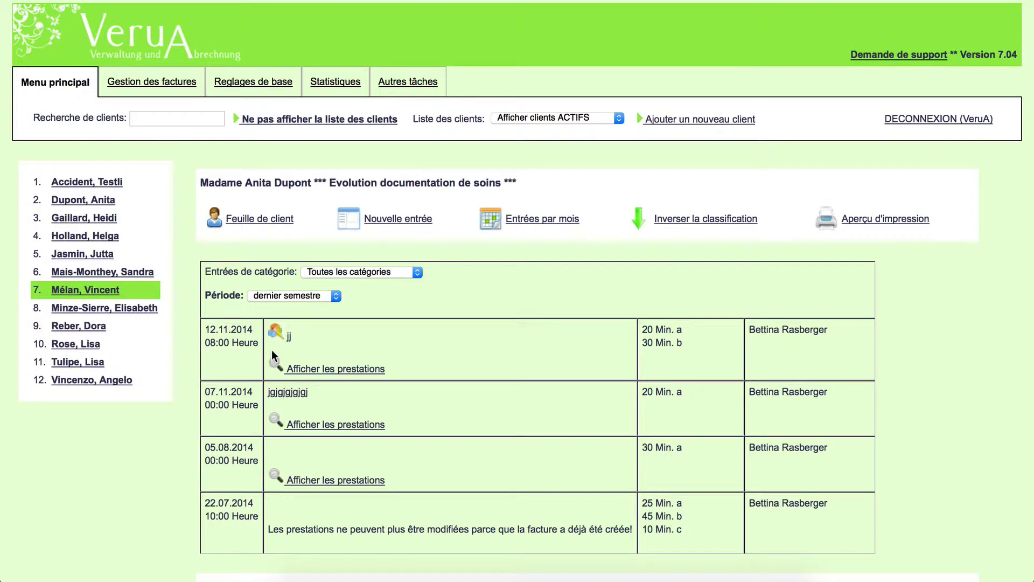
click(333, 481)
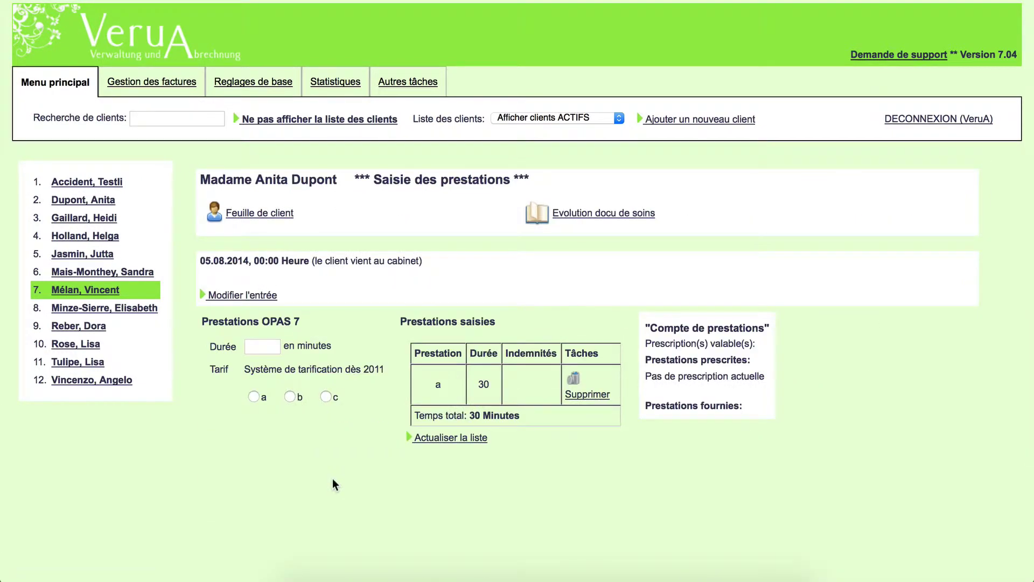
click(261, 297)
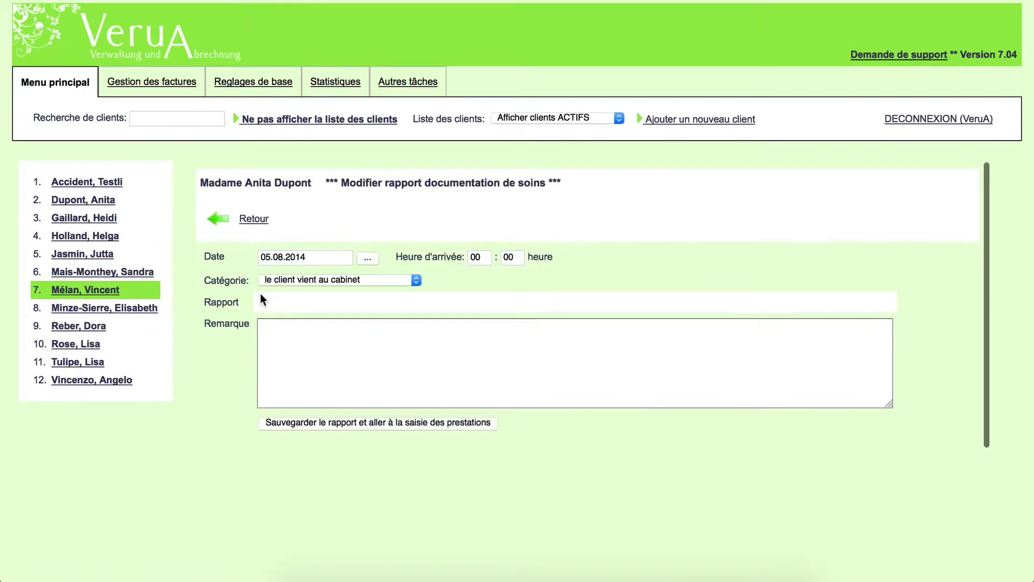
click(281, 343)
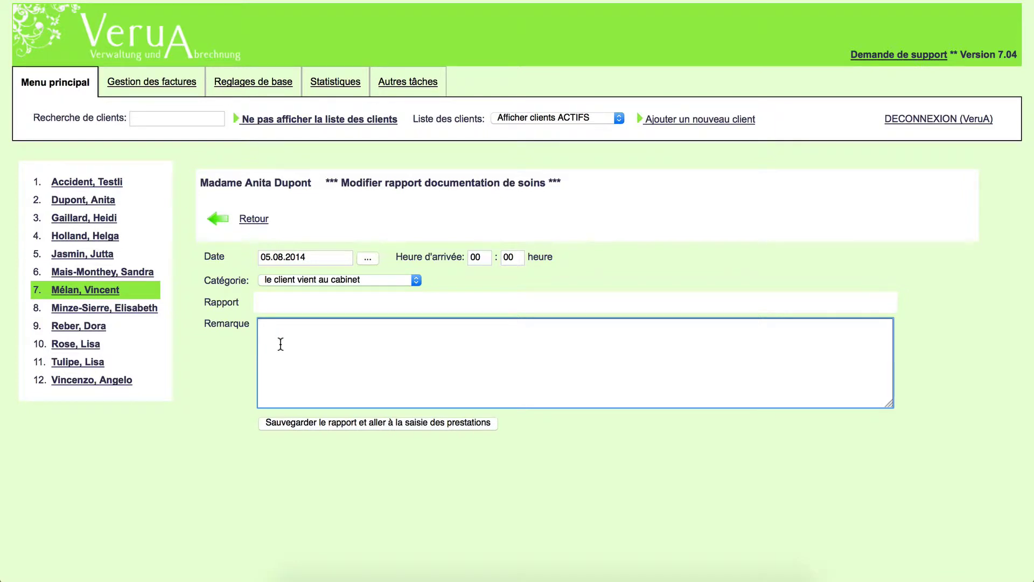
text(entrée incorrecte)
click(272, 420)
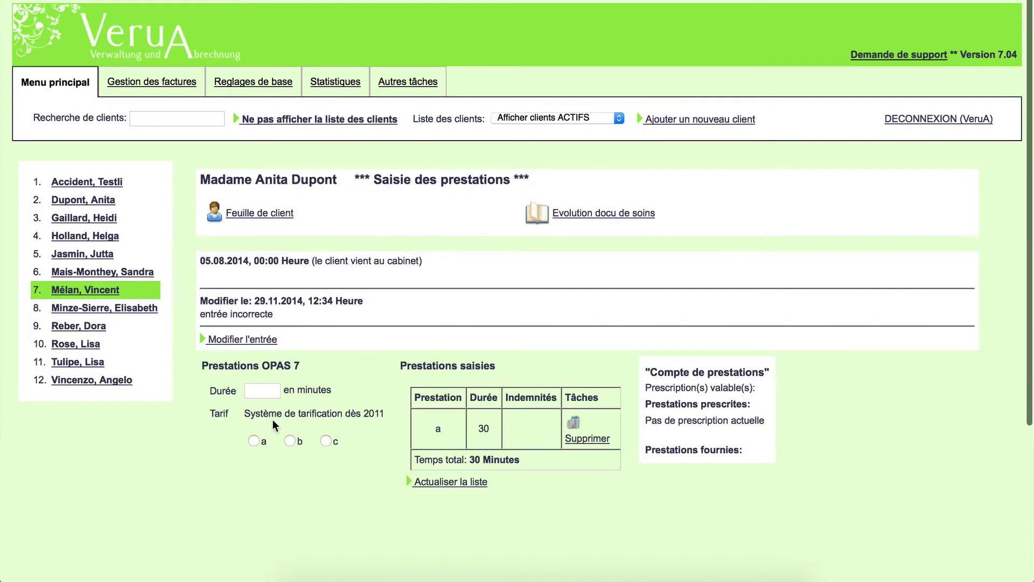
click(586, 446)
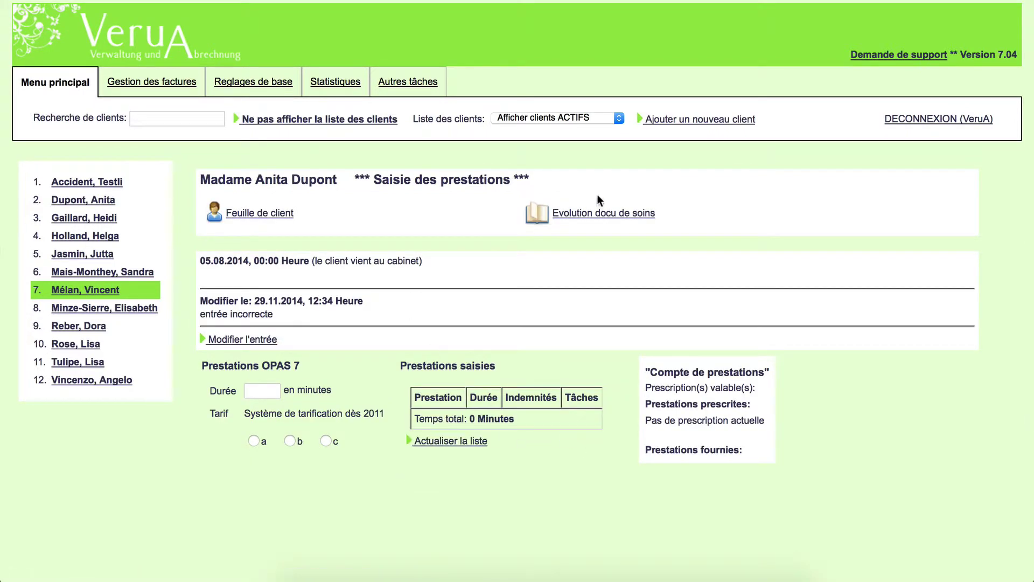
Generate the care documentation print preview with changes shown, view the PDF in Preview, and close it
click(571, 218)
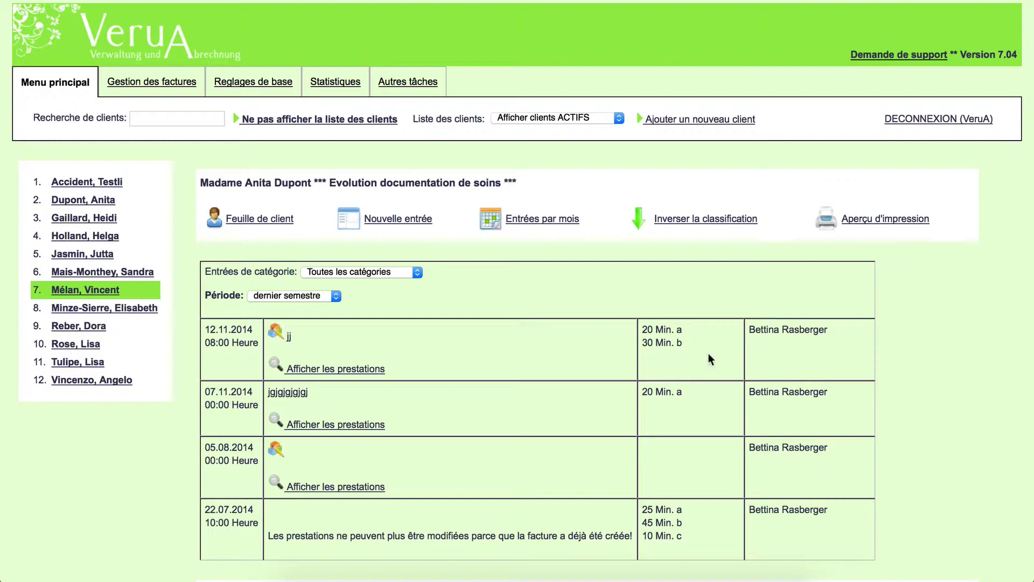
click(895, 224)
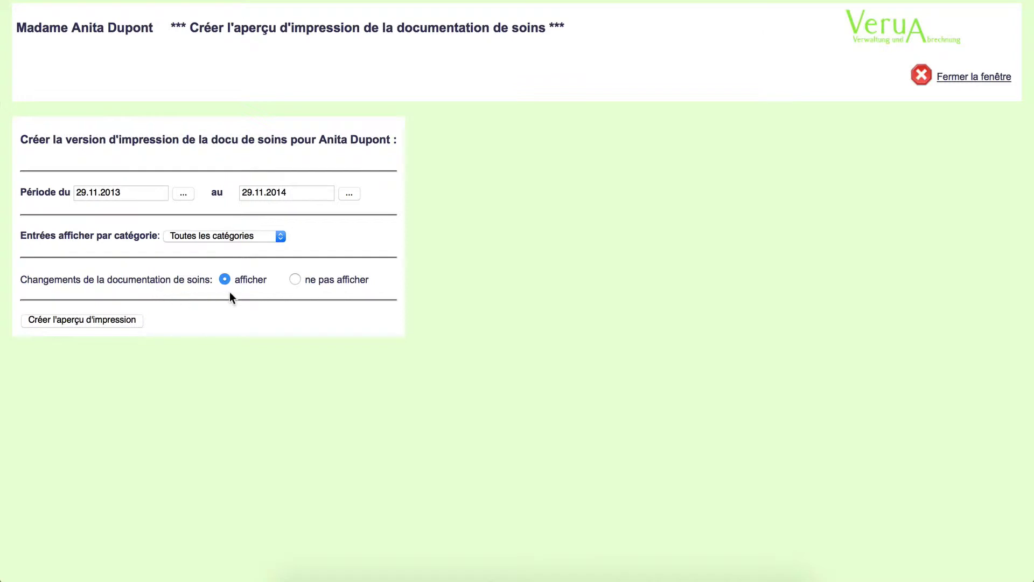
click(101, 318)
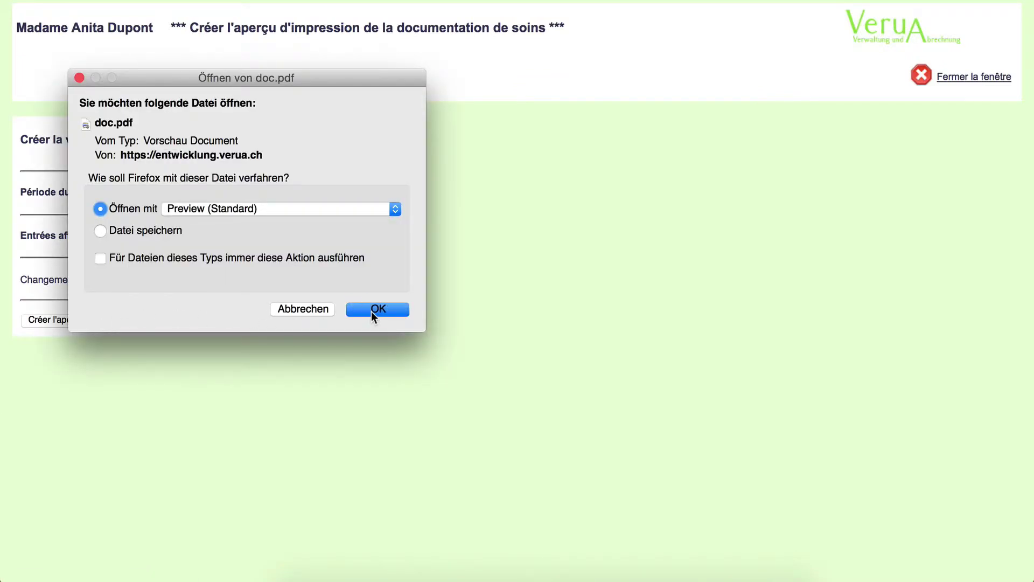
click(372, 311)
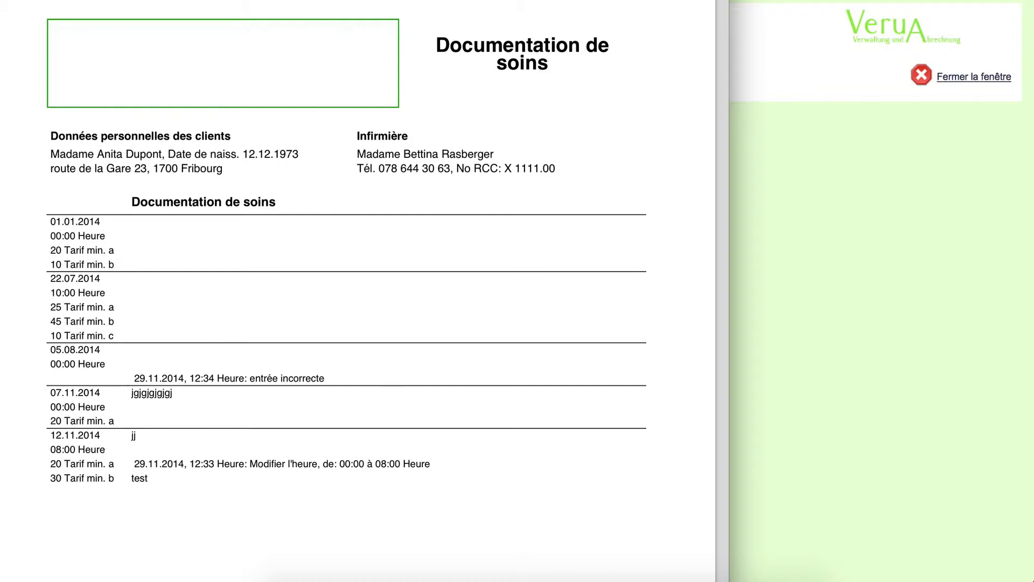
key(super+w)
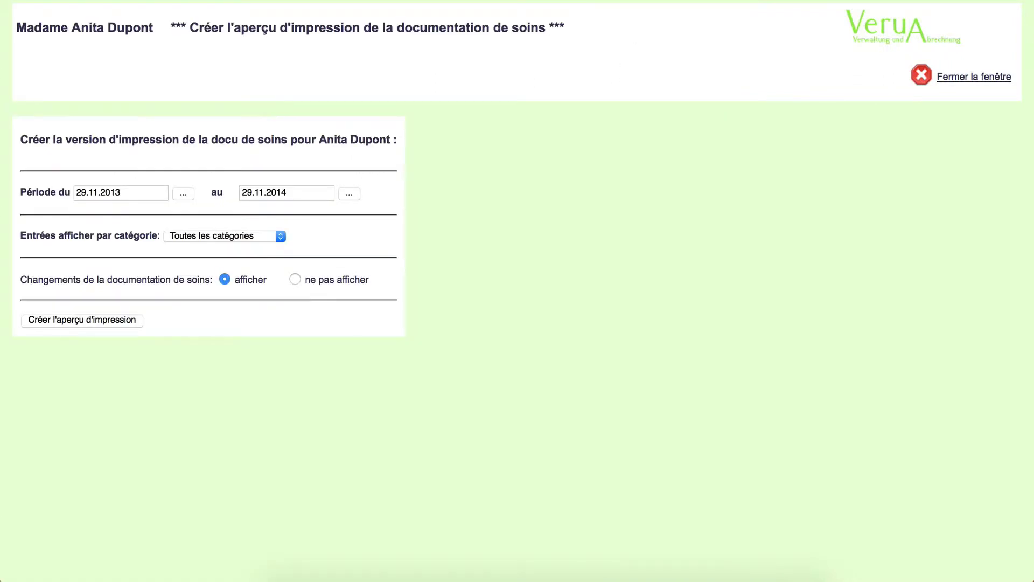
click(993, 76)
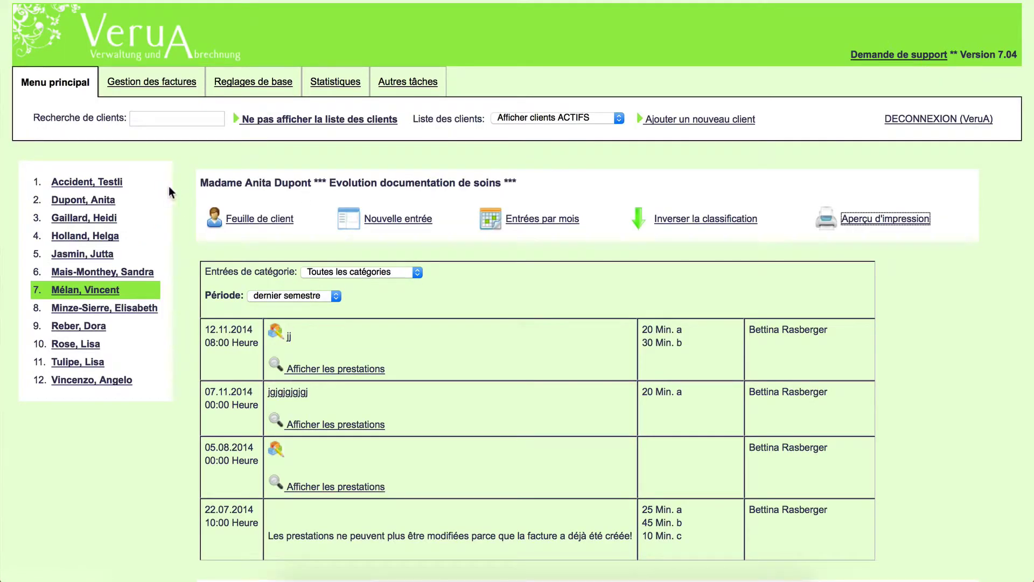
Add a new diagnosis reading "diagnostique 3" to the client's record and save it
click(269, 220)
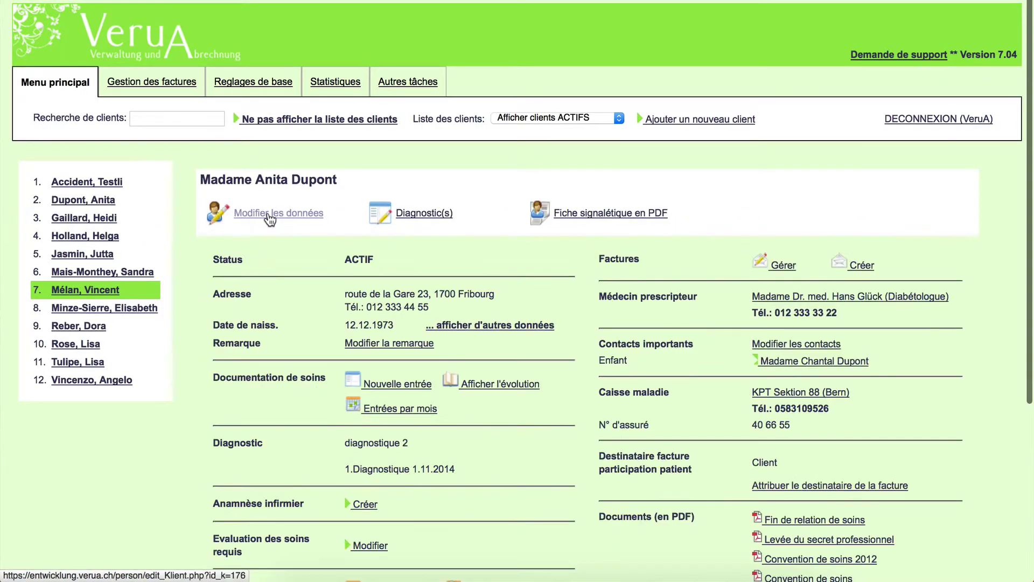
click(427, 217)
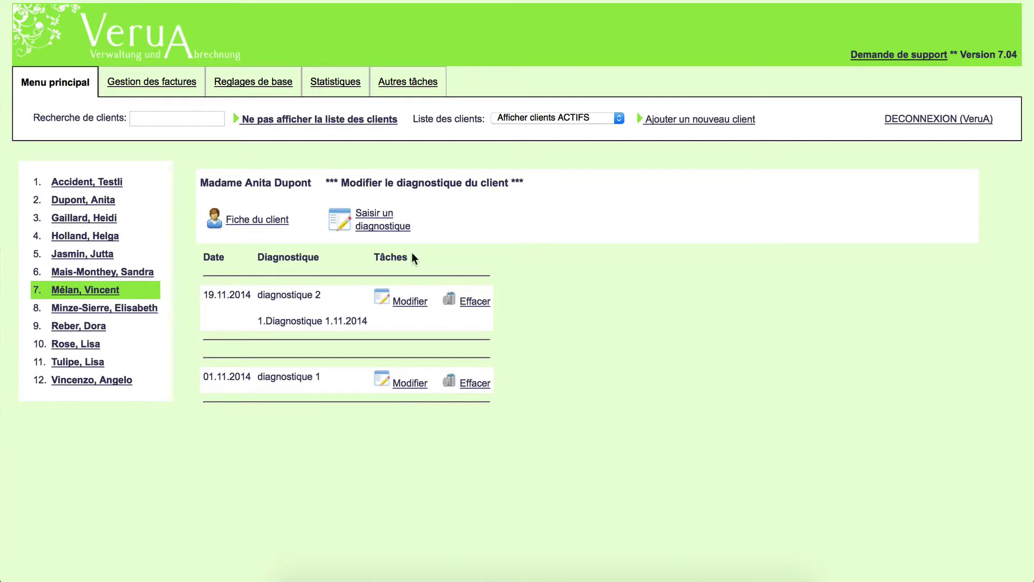
click(370, 230)
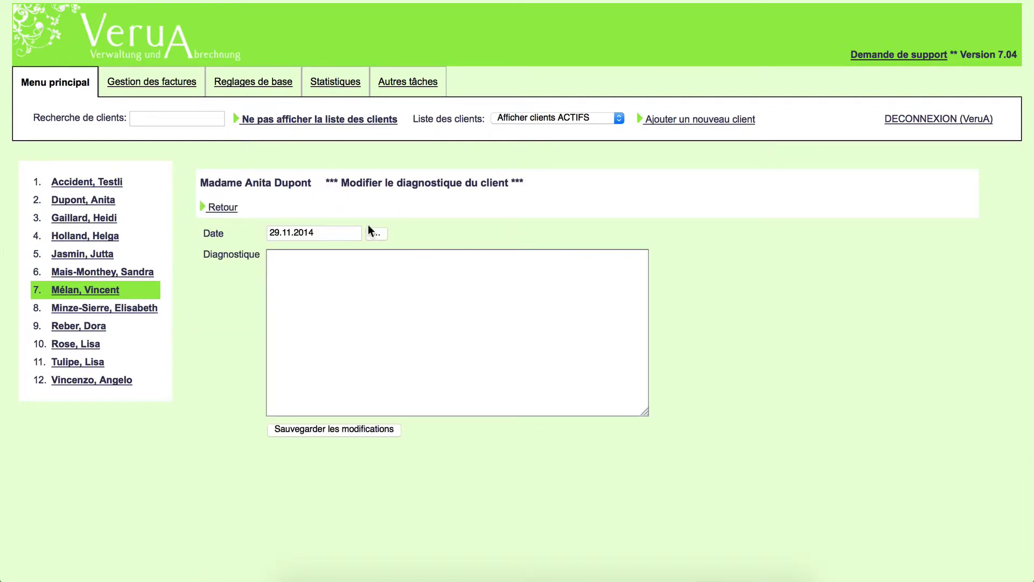
click(331, 262)
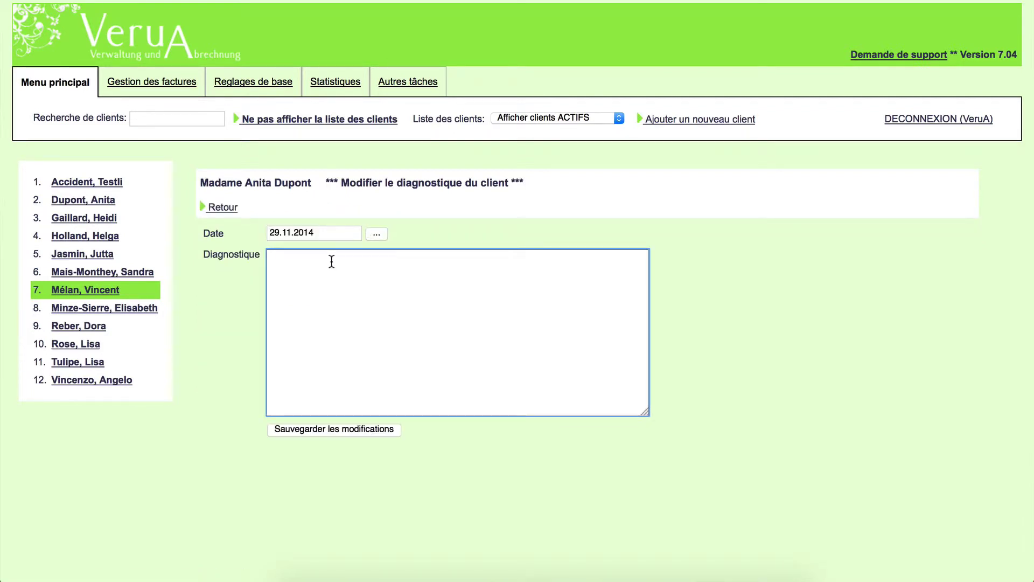
text(diagnostique 3)
click(320, 430)
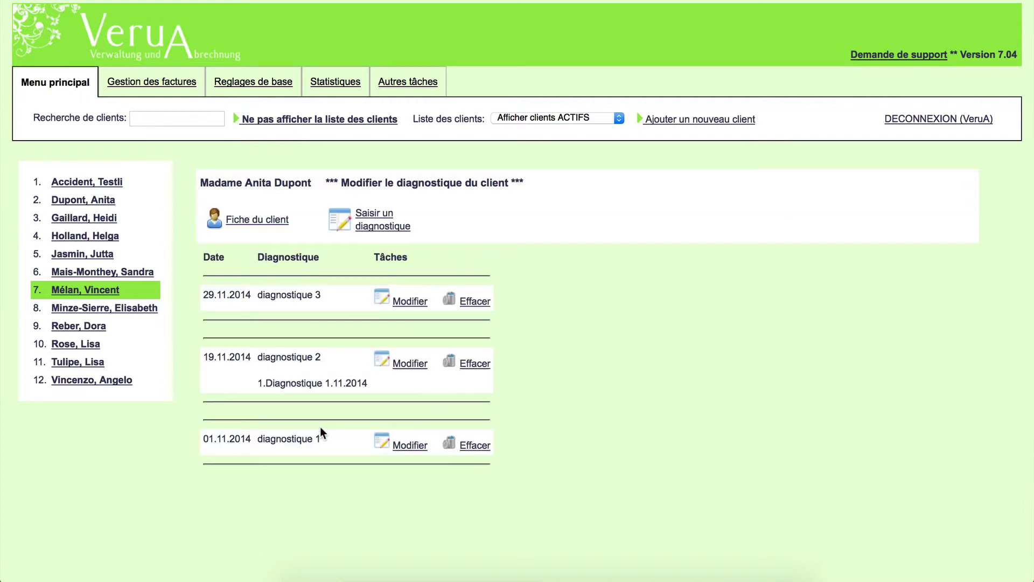
Generate the client's PDF data sheet with the reference nurse included, view it in Preview, and close it
click(262, 220)
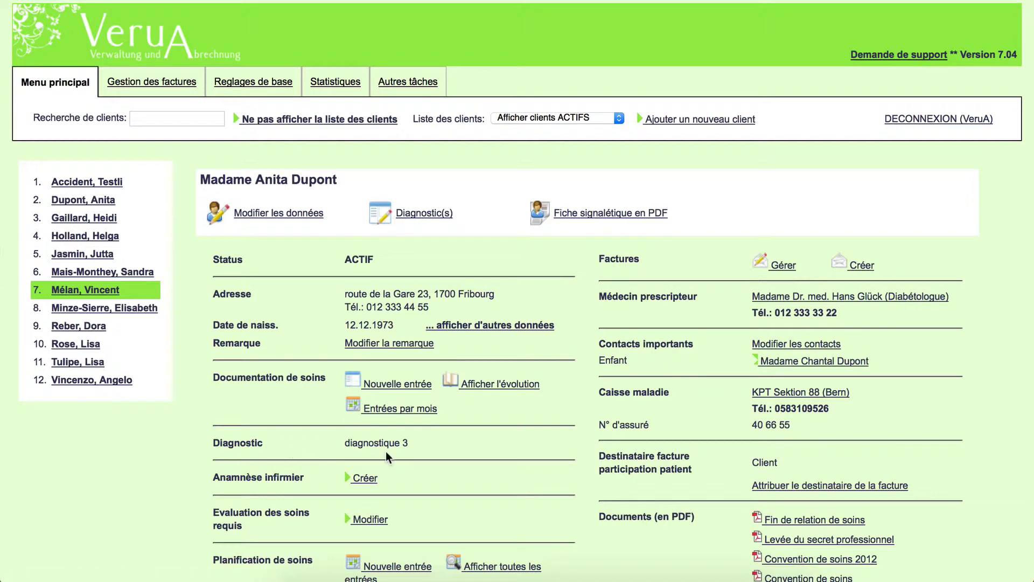
click(593, 216)
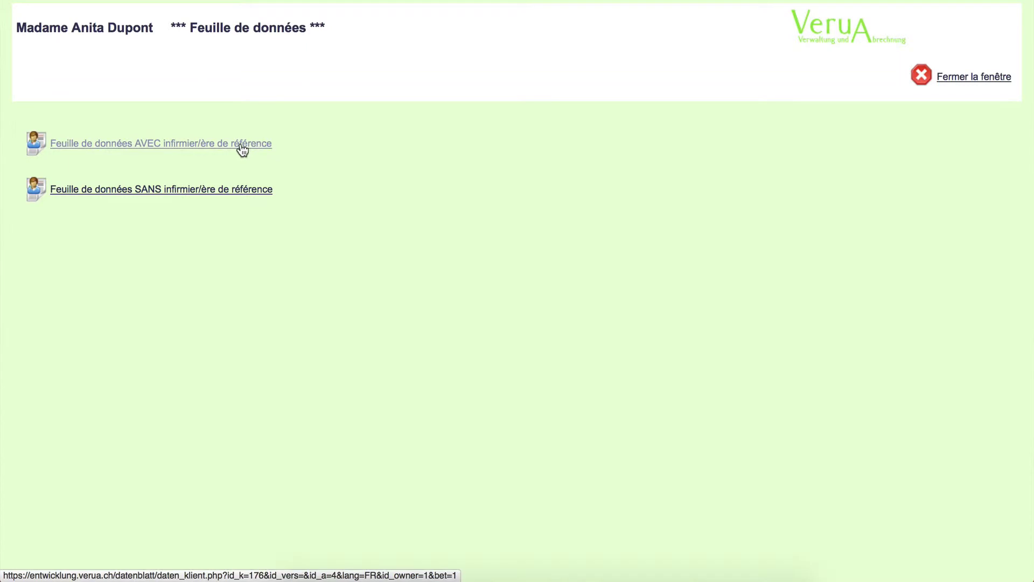
click(242, 150)
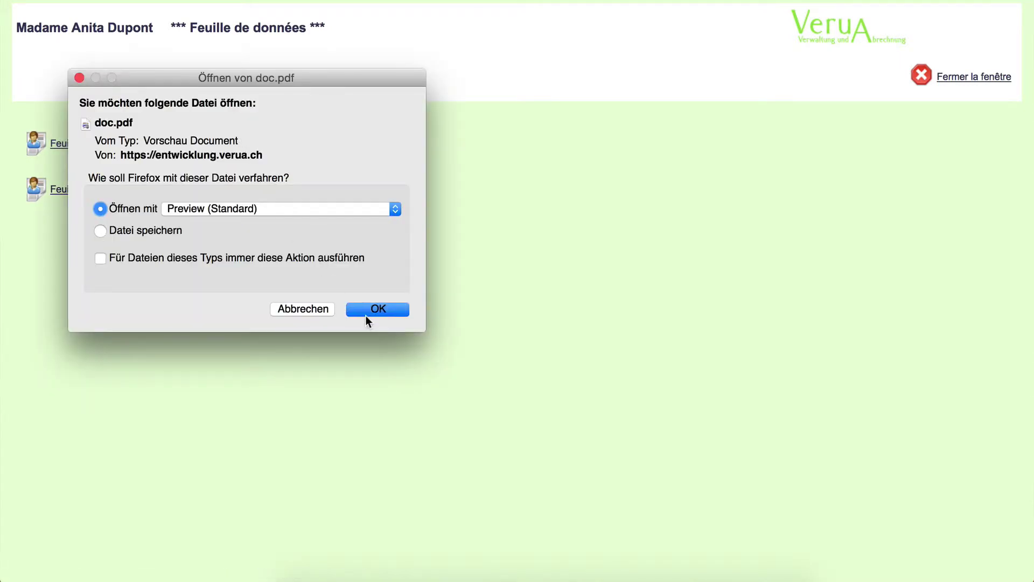
click(377, 309)
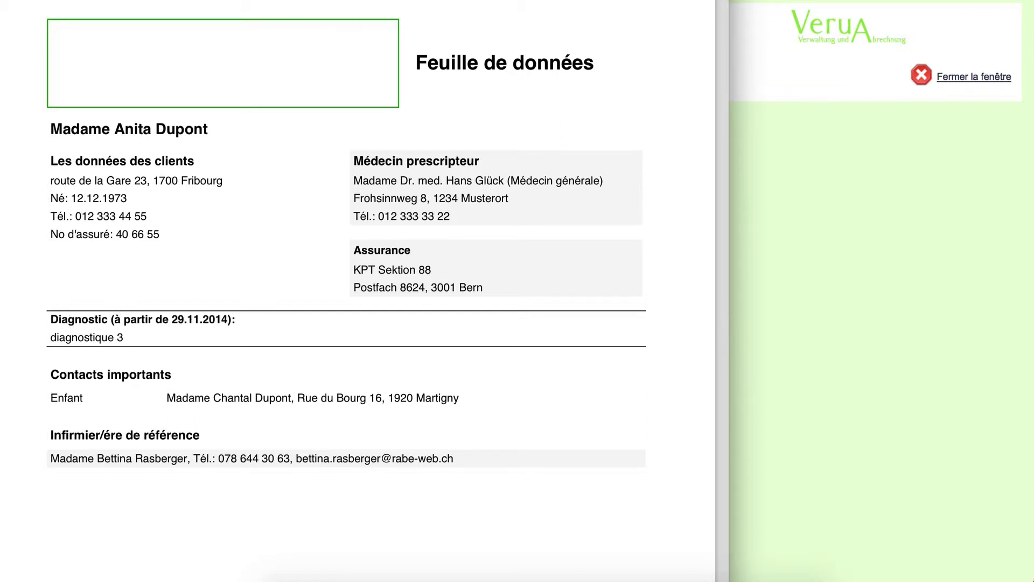
key(super+w)
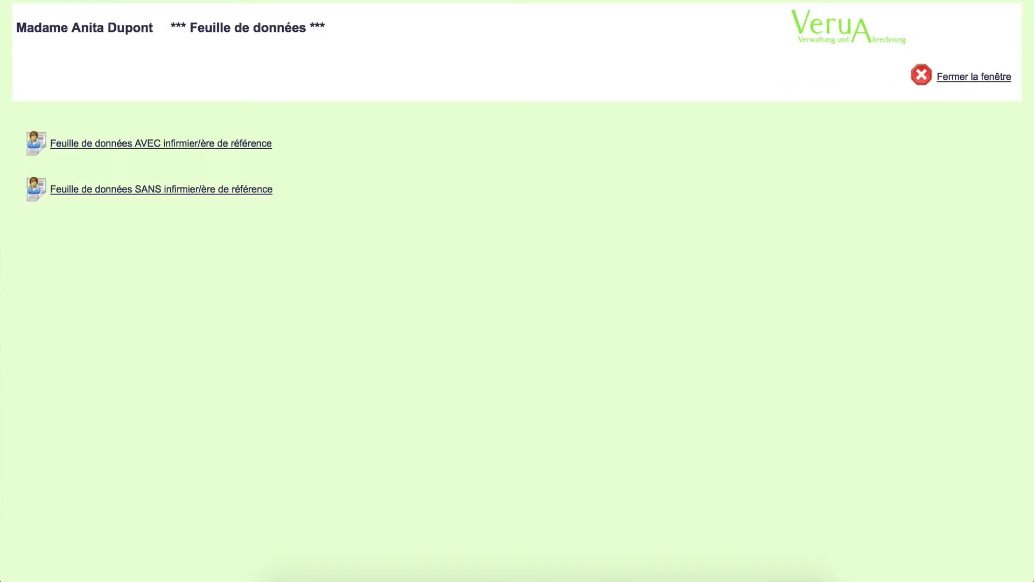
click(950, 78)
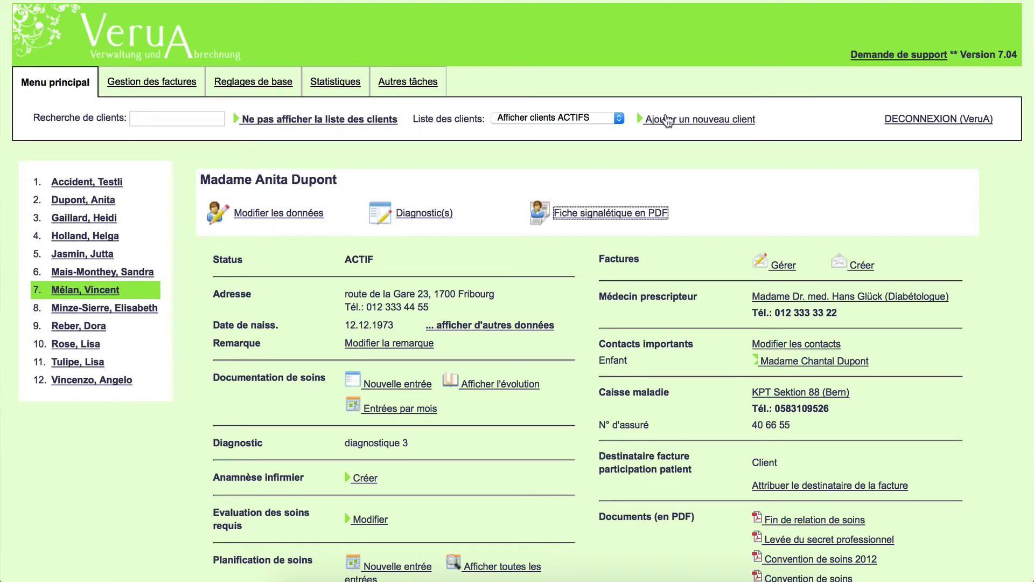
Change the status of the third listed client's draft prescription to accepted (valid) and return to the client list
click(67, 85)
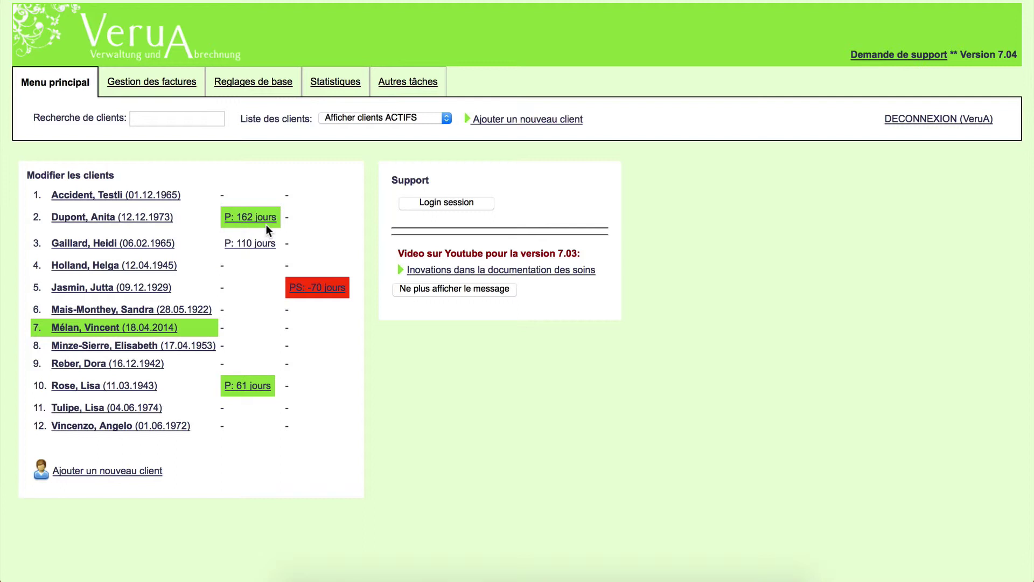
click(246, 245)
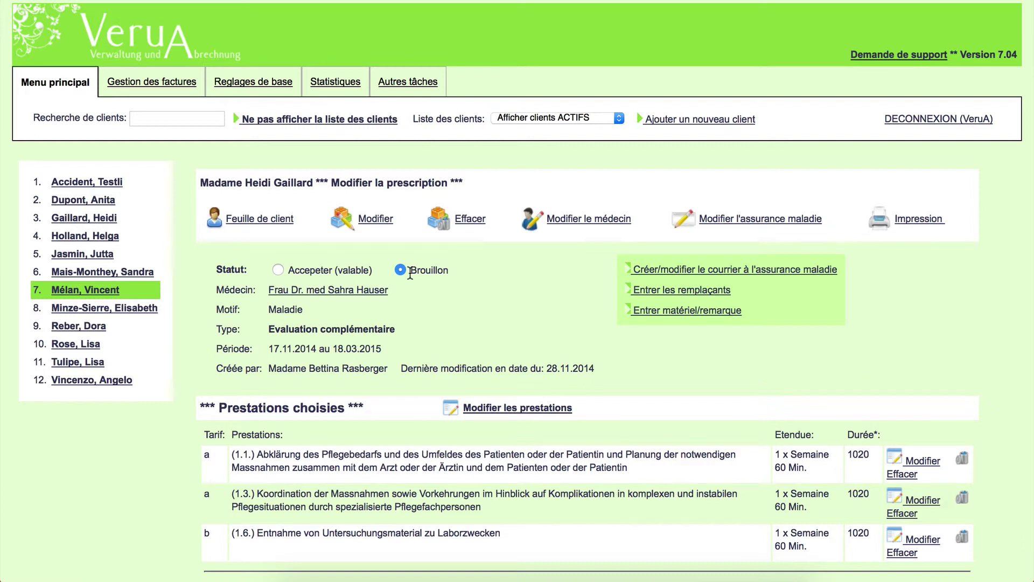
click(278, 269)
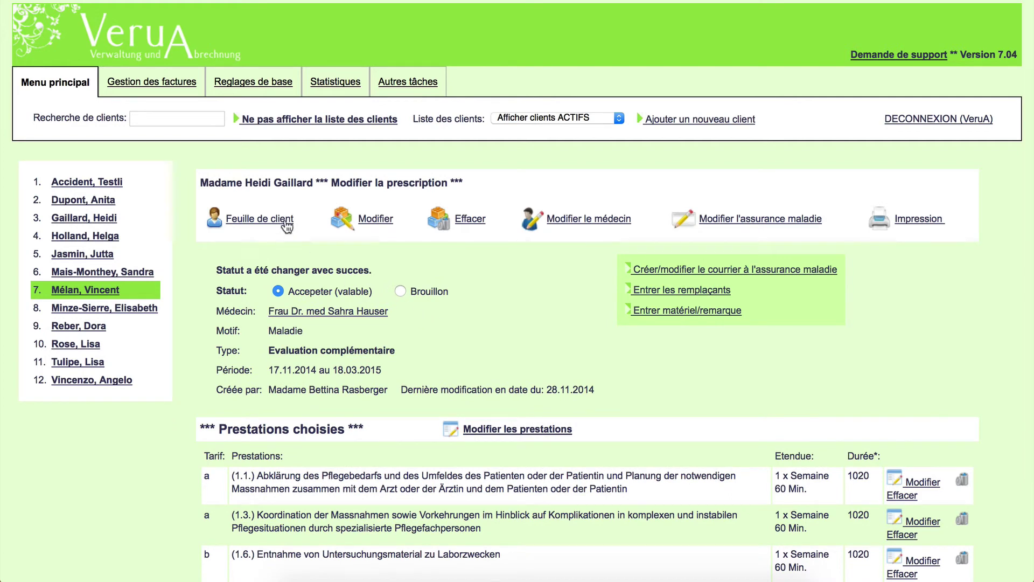
click(72, 85)
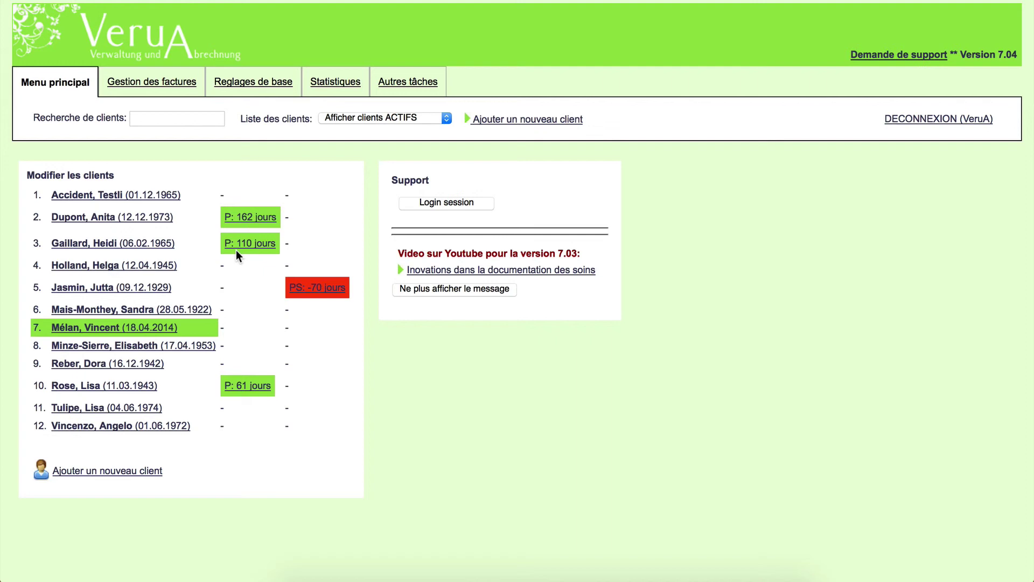
Open the invoice management section
click(166, 86)
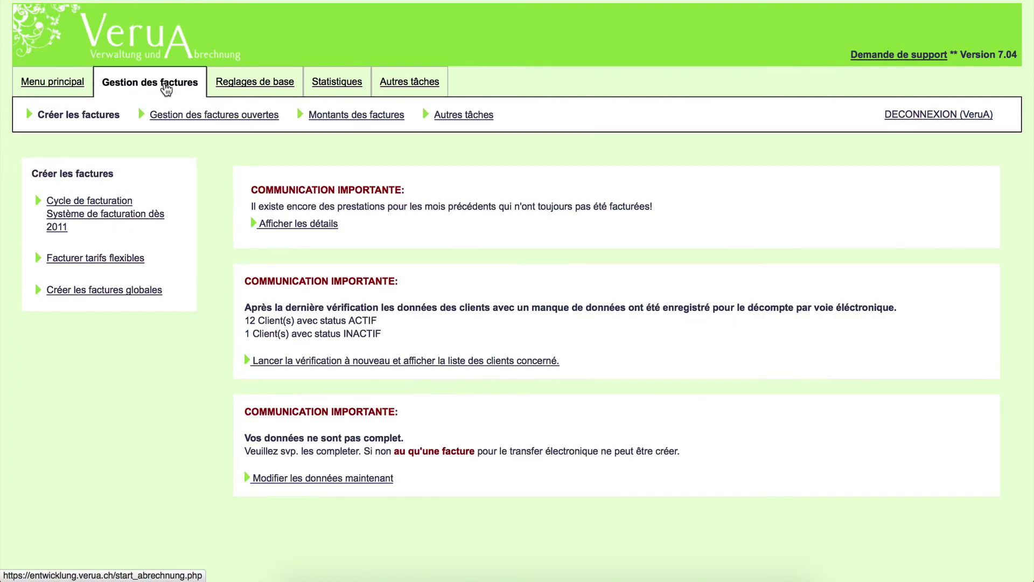